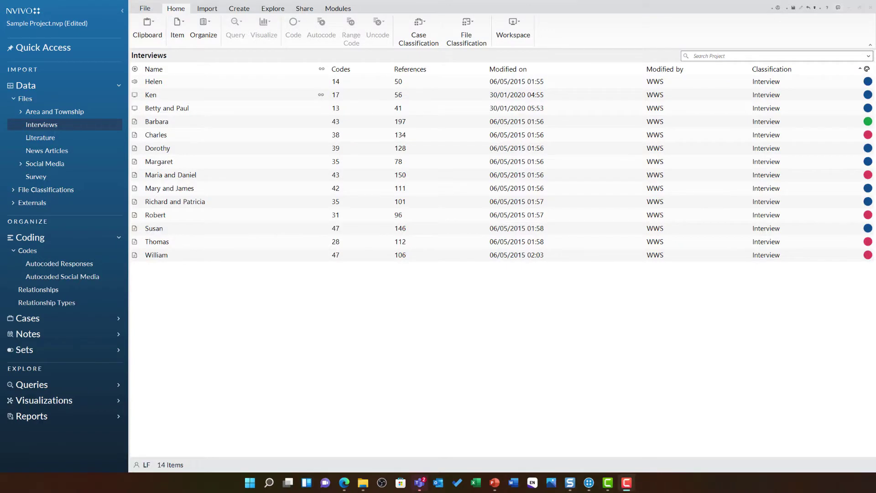
Open Ken's video interview, play it, and pause it at 0:05.8.
left_click(249, 96)
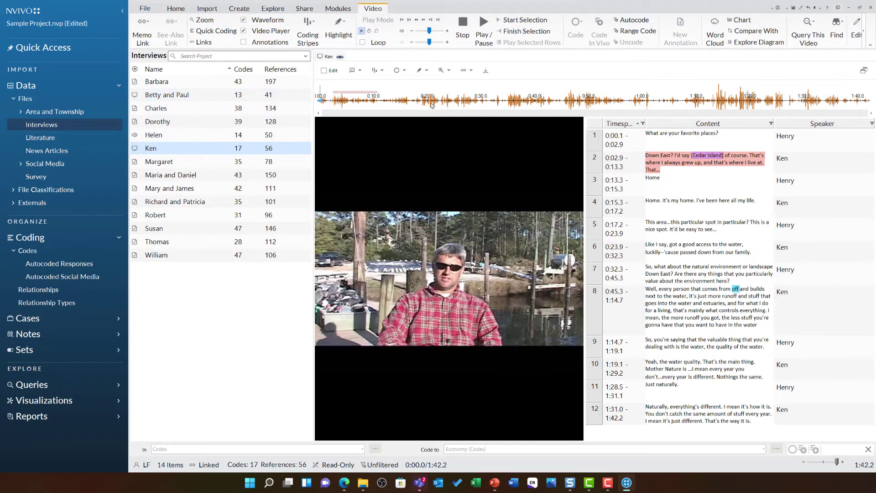
left_click(481, 42)
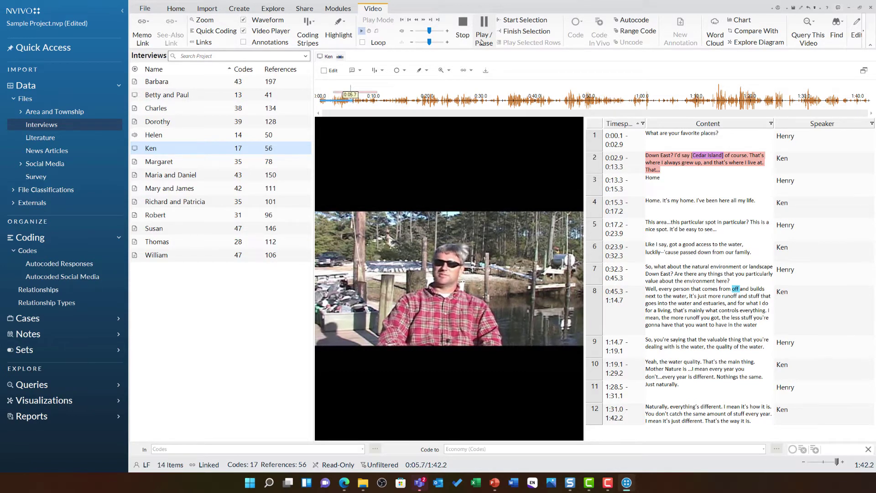
left_click(481, 42)
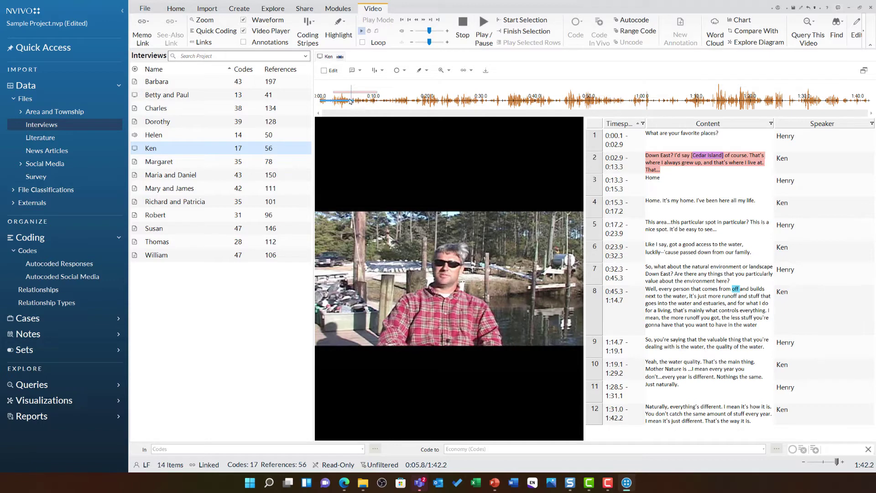
Code Ken's 0:02.2–0:05.4 video span to 'Sense of community Down East'.
left_click_drag(350, 101, 332, 103)
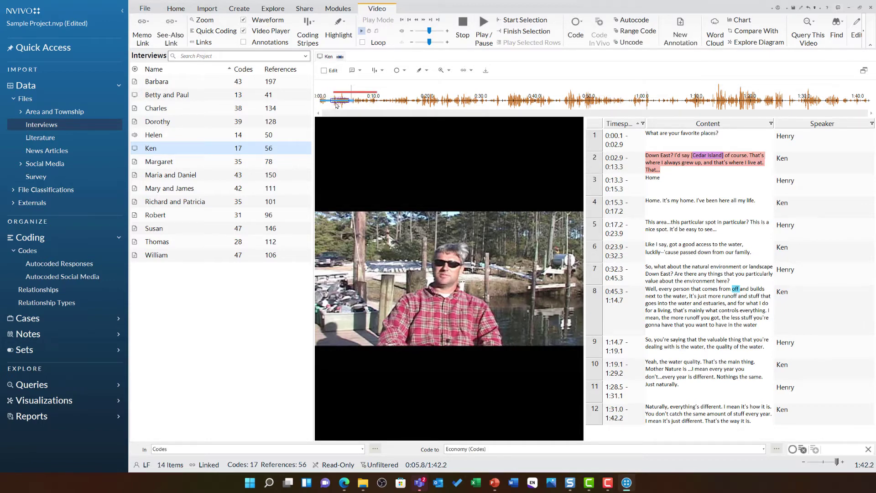
right_click(339, 103)
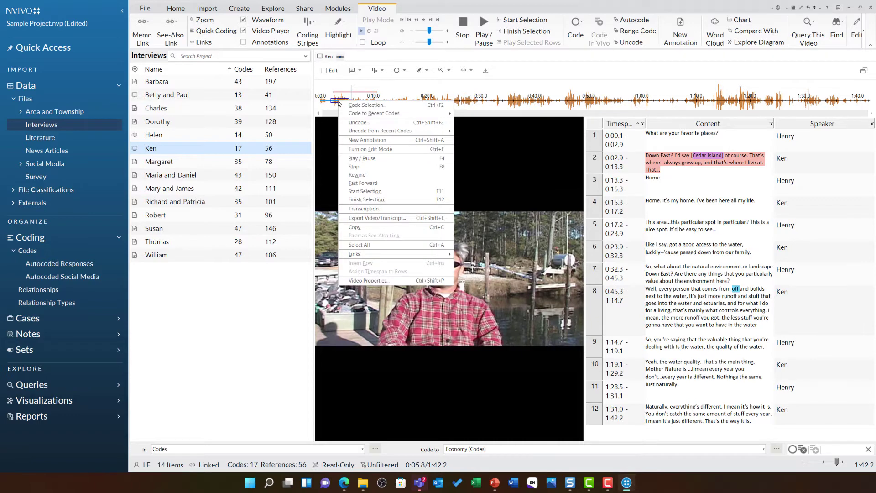
left_click(400, 106)
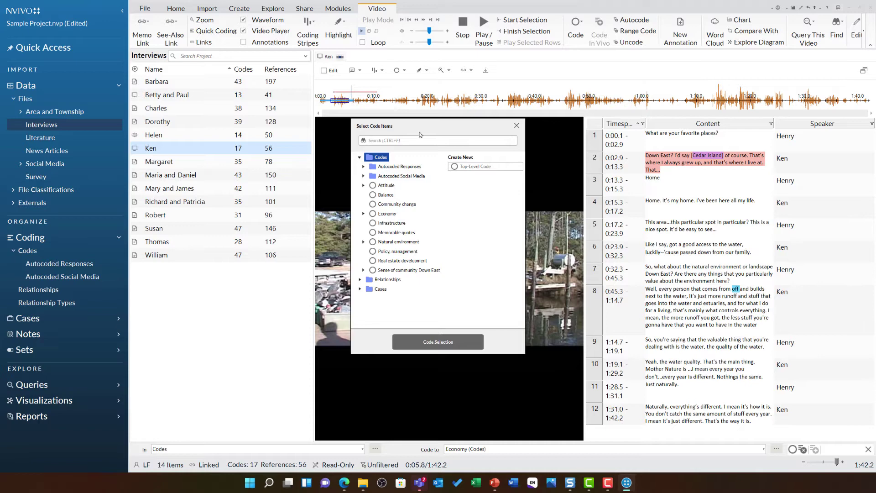
left_click(419, 270)
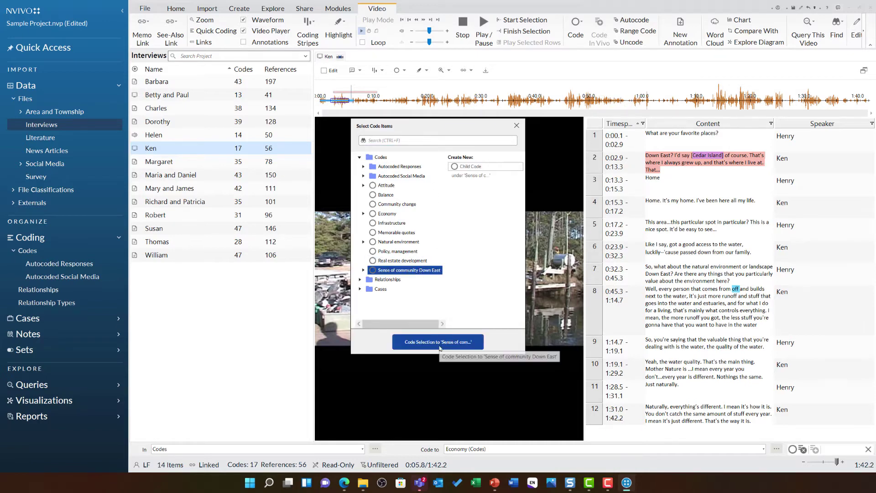
left_click(438, 343)
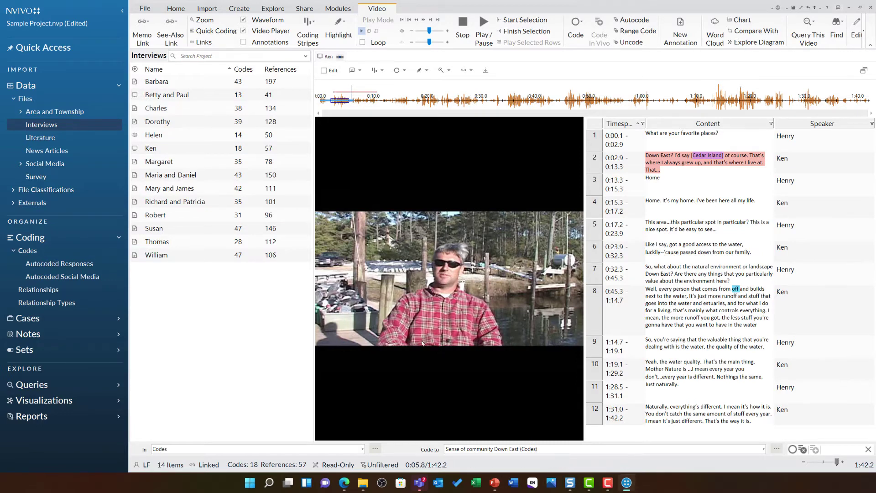
Open the 'Competing water uses' picture from the Area and Township files.
left_click(21, 112)
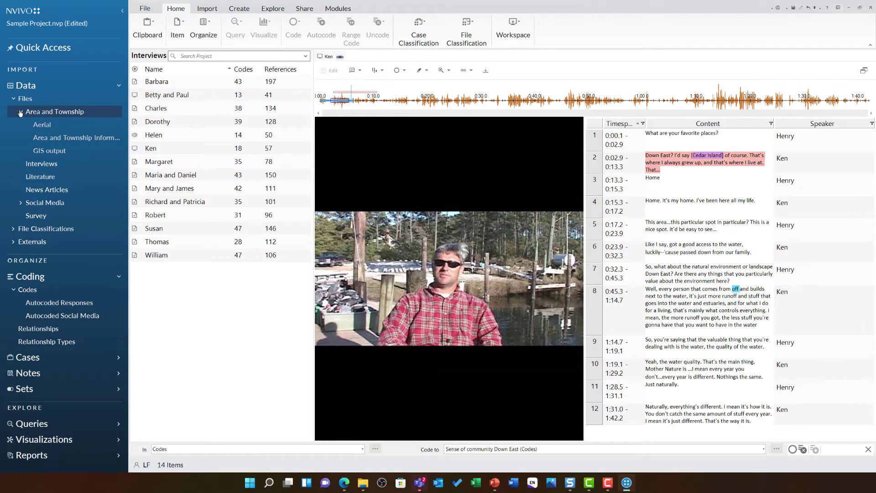
left_click(49, 112)
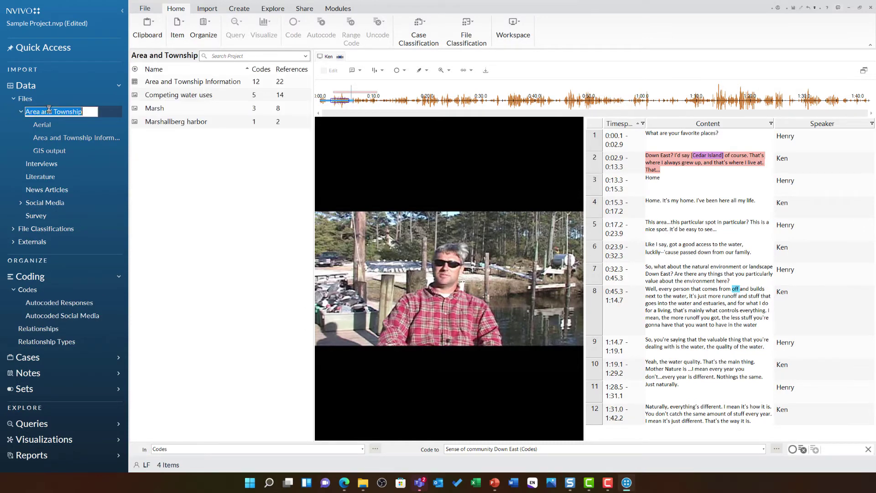
double_click(196, 96)
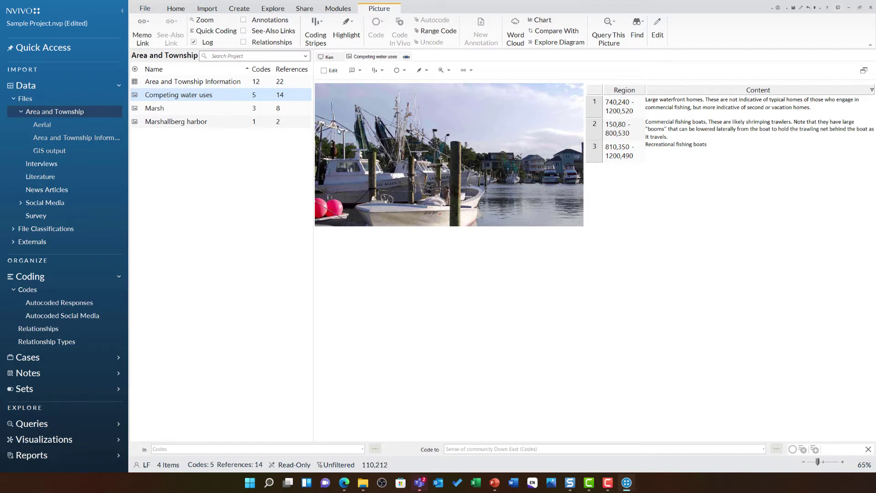
Mark a region covering most of the harbour picture and code it to Economy.
mouse_move(324, 101)
left_mouse_down()
mouse_move(330, 112)
mouse_move(581, 217)
left_mouse_up()
right_click(449, 151)
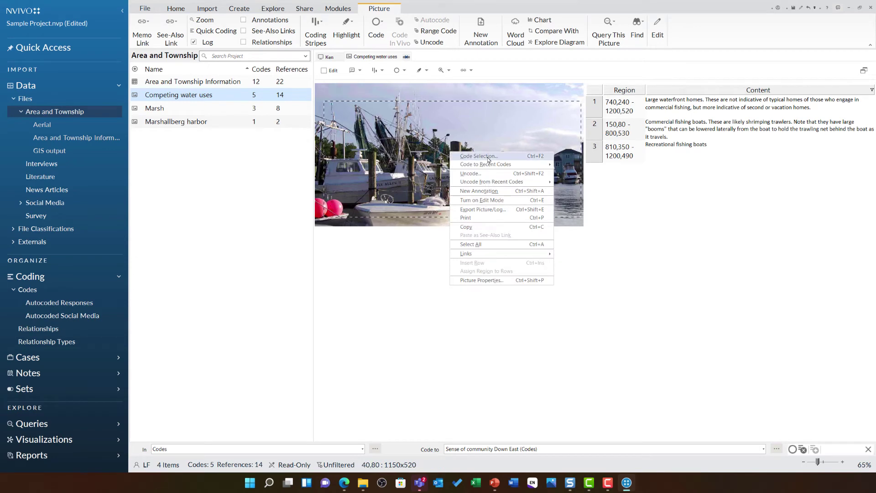
left_click(466, 158)
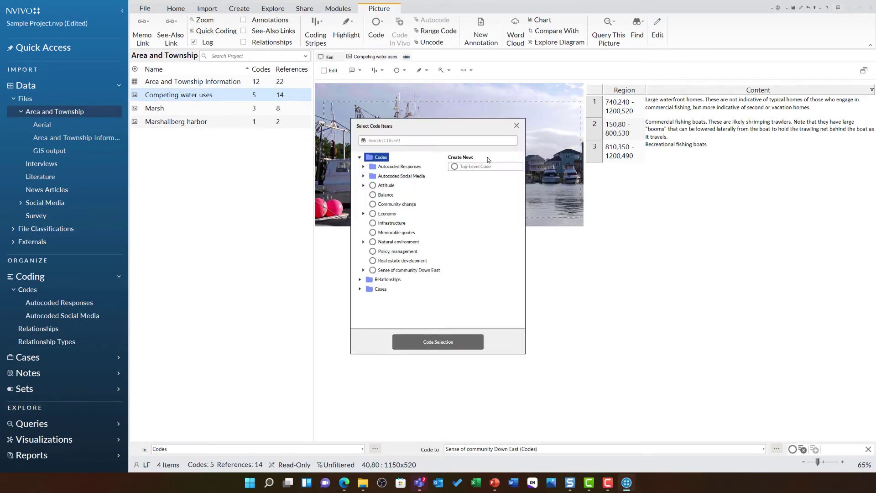
left_click(390, 215)
left_click(445, 343)
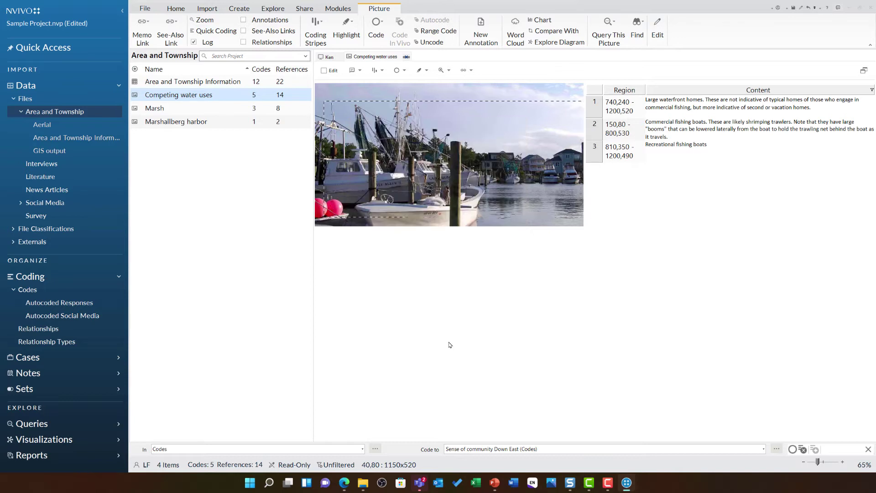
Code the same harbour picture region to Infrastructure as well.
right_click(419, 157)
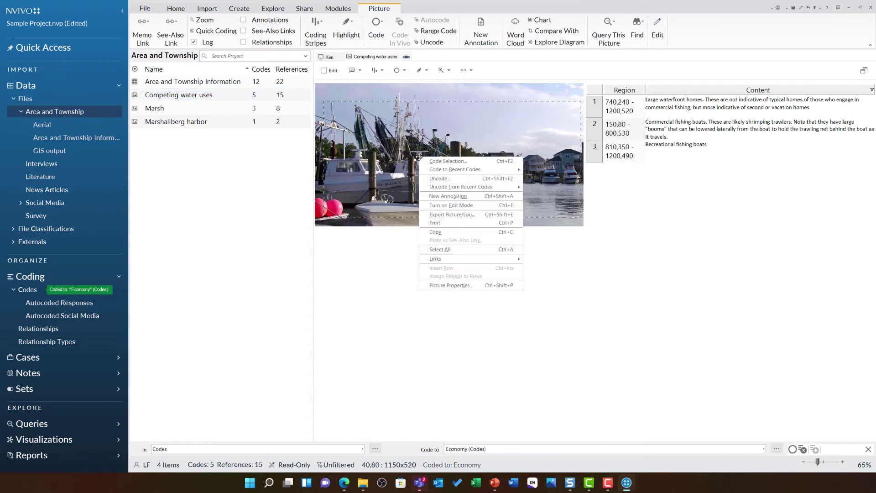
left_click(457, 161)
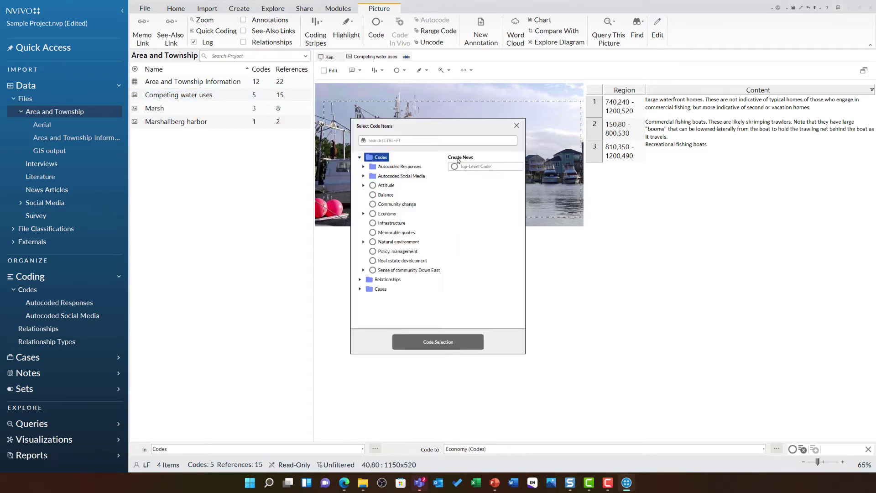
left_click(391, 223)
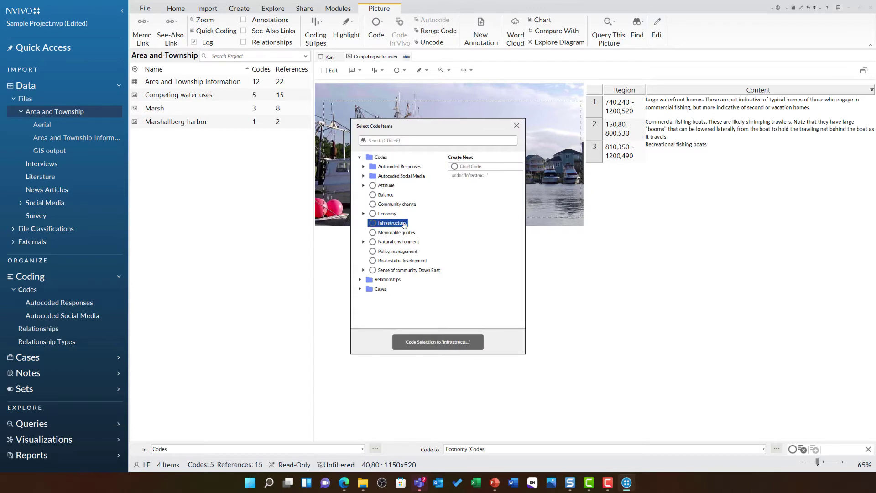
left_click(463, 350)
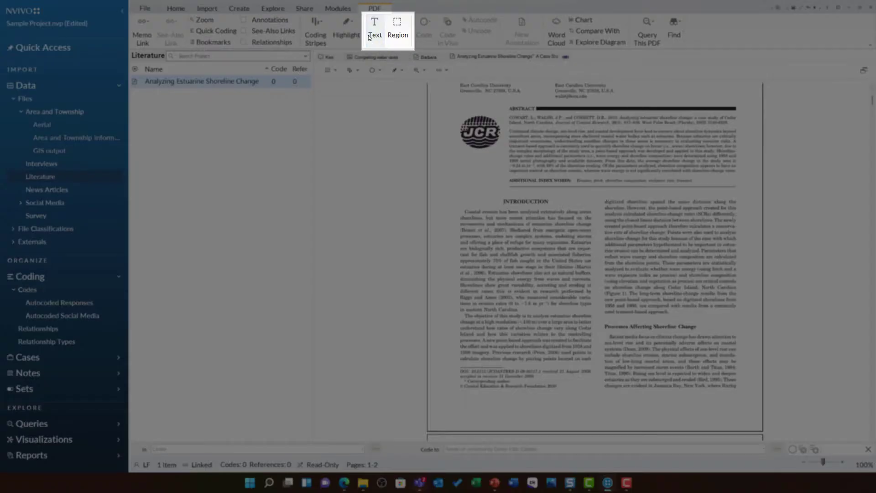
Select the PDF Introduction's opening lines, dismiss the coding menu, and scroll to page 2's map figure.
left_click(370, 36)
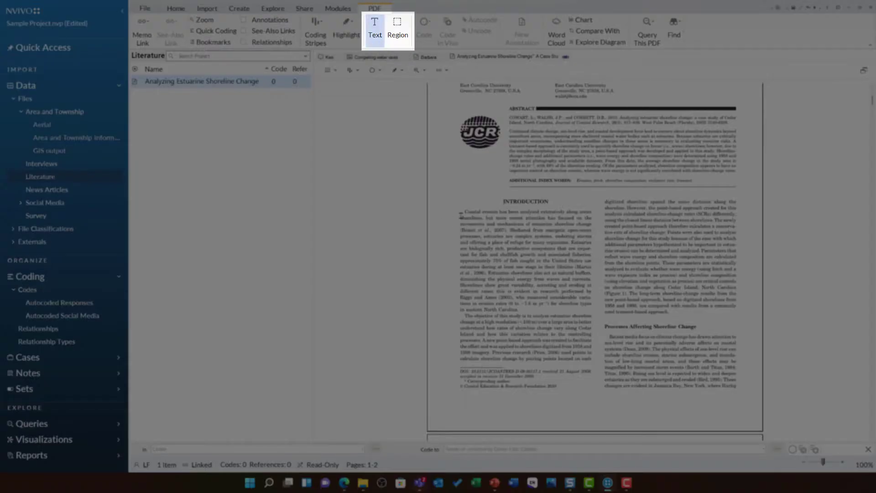
left_click_drag(464, 212, 524, 242)
right_click(515, 224)
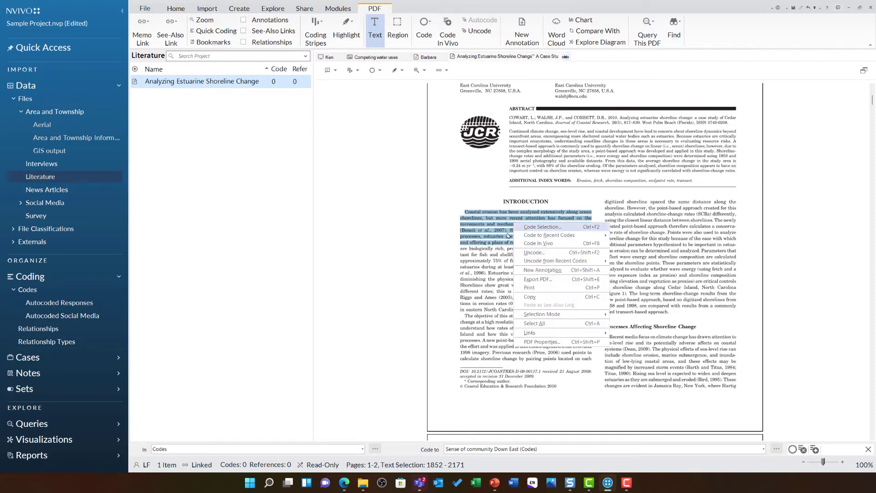
left_click(488, 259)
scroll(589, 292, "down", 8)
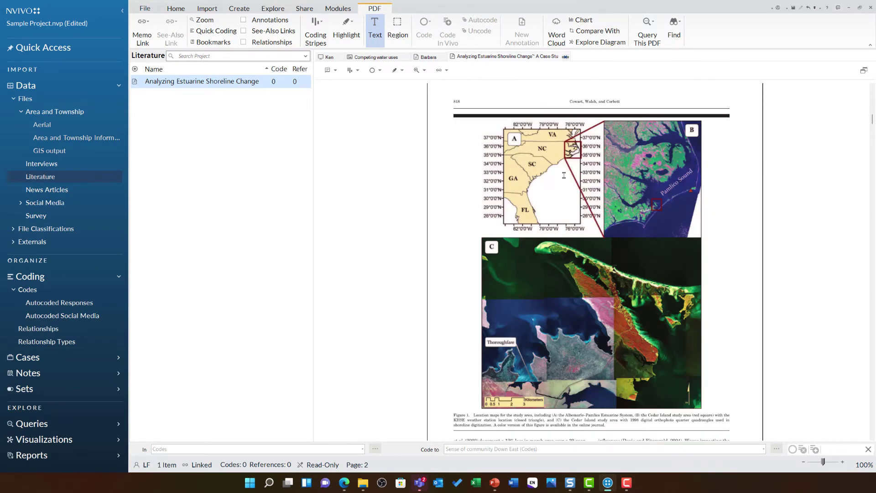
Mark the whole page 2 map figure as a region, code it to a recent code, then restore text selection.
left_click(398, 31)
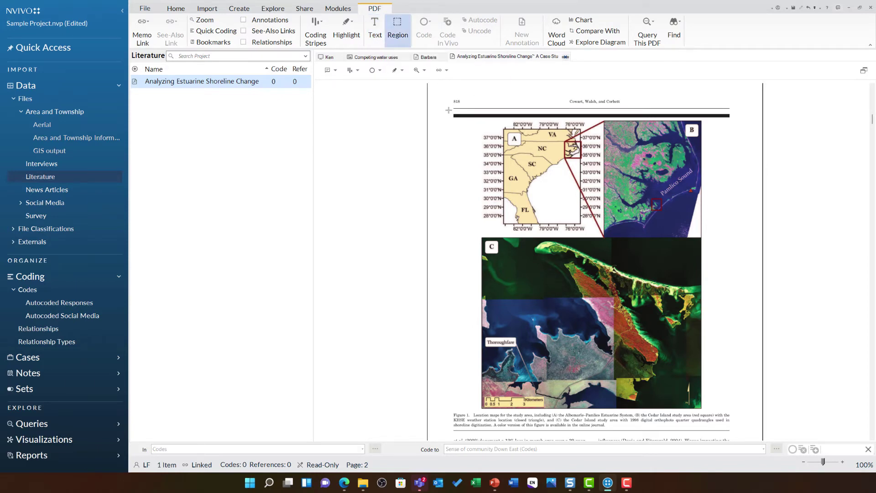
left_click_drag(447, 110, 736, 427)
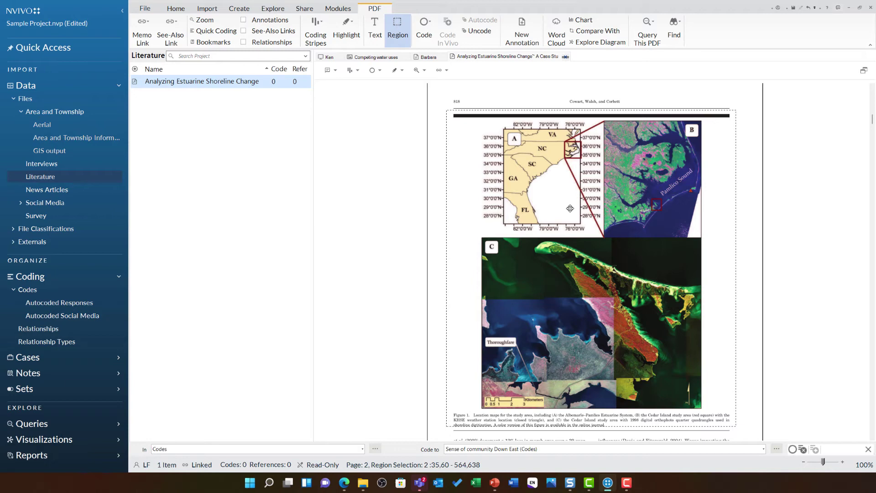
right_click(567, 204)
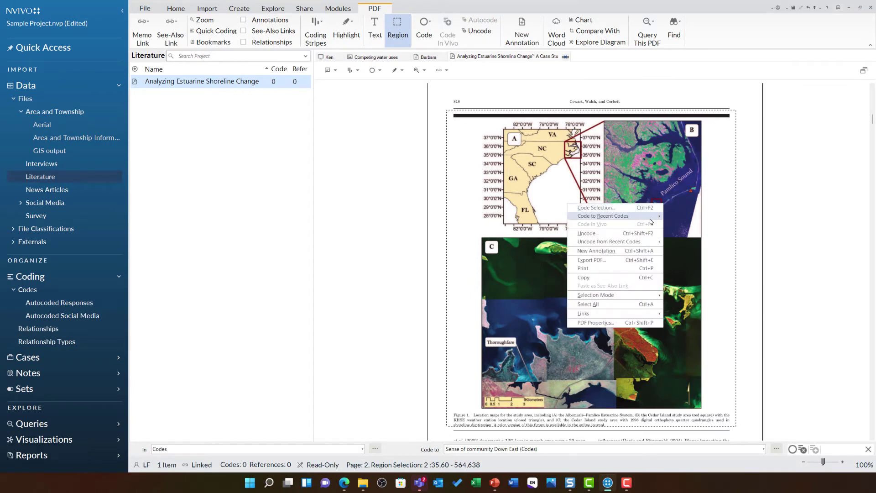
left_click(520, 182)
left_click(378, 34)
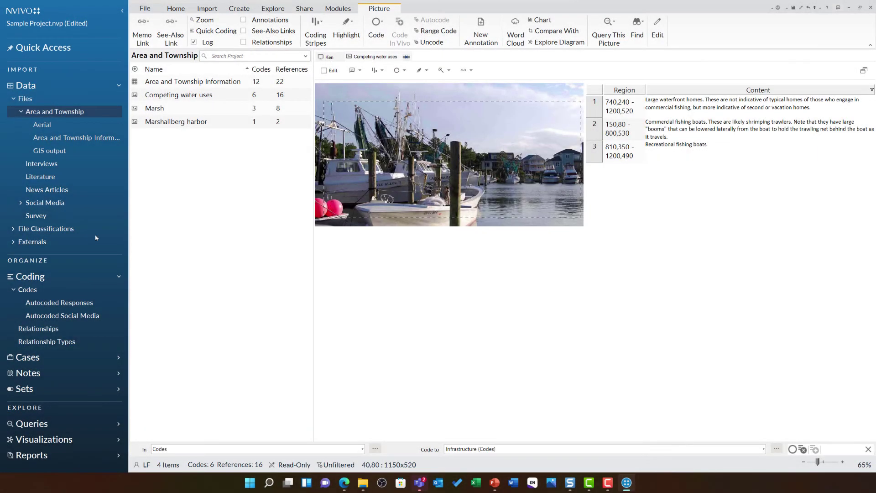
Open Barbara's interview, the first in the Interviews folder.
left_click(42, 164)
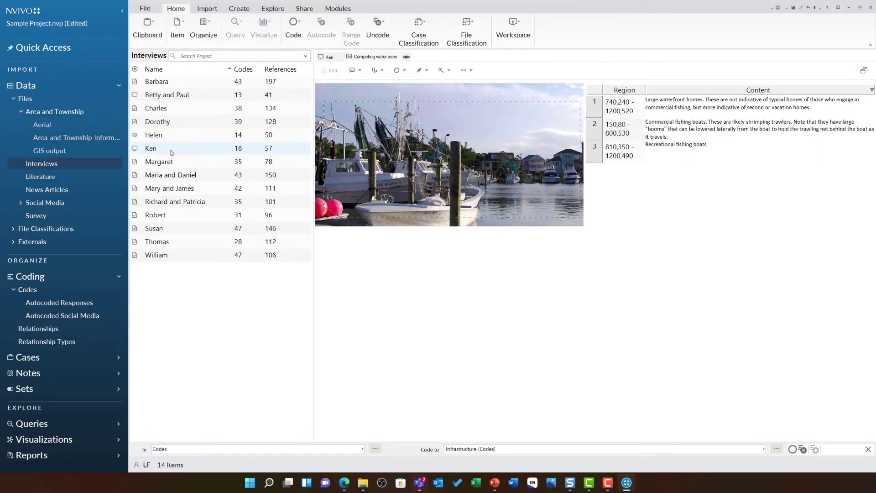
left_click(196, 85)
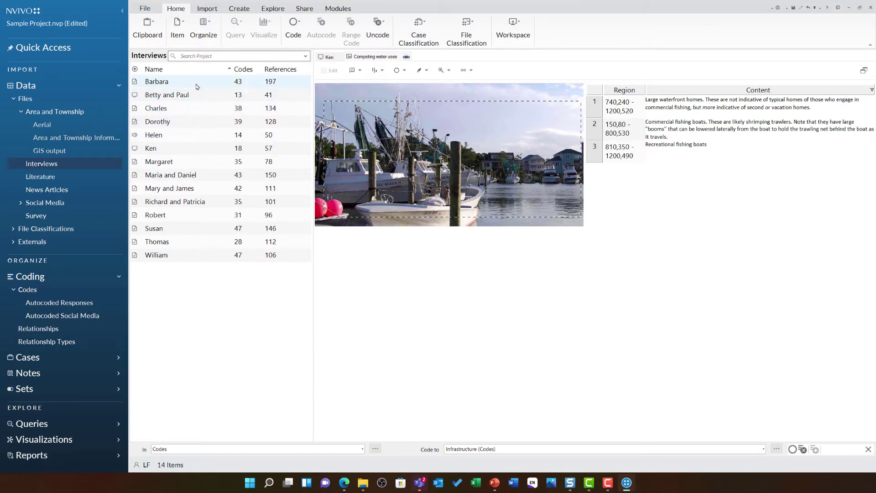
double_click(196, 87)
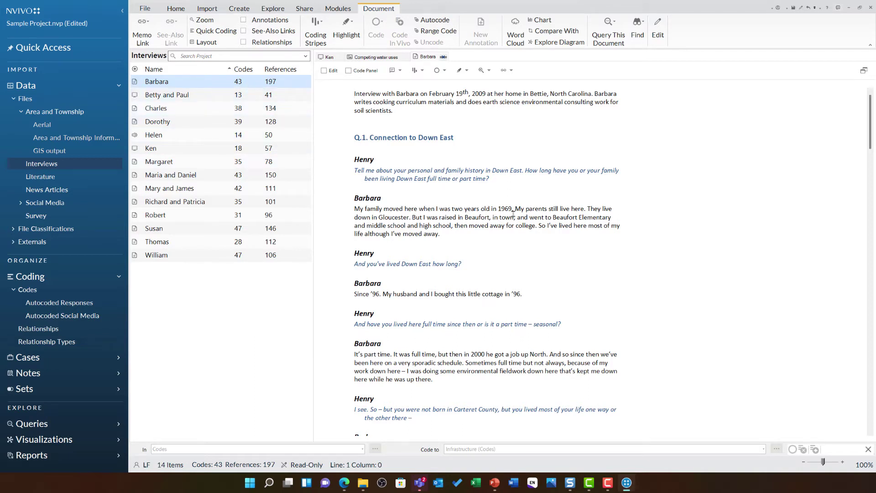
Code the word 'Beaufort' in vivo, creating a new Beaufort code.
double_click(477, 217)
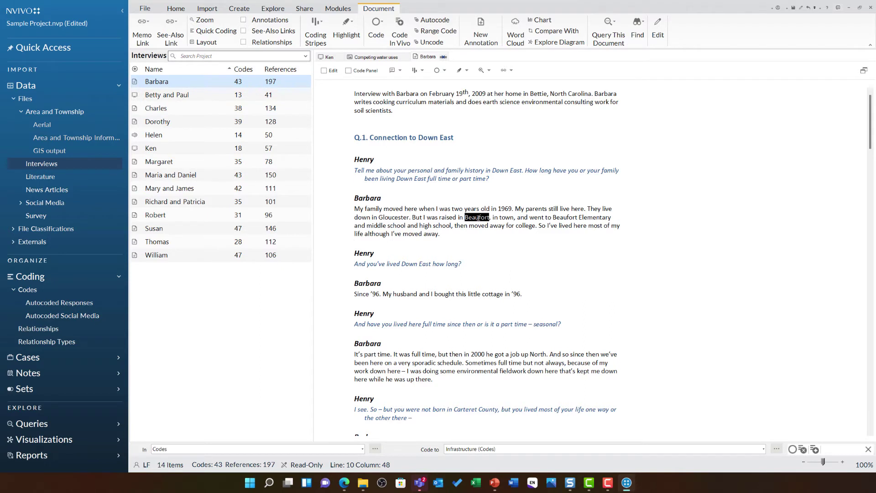
right_click(478, 217)
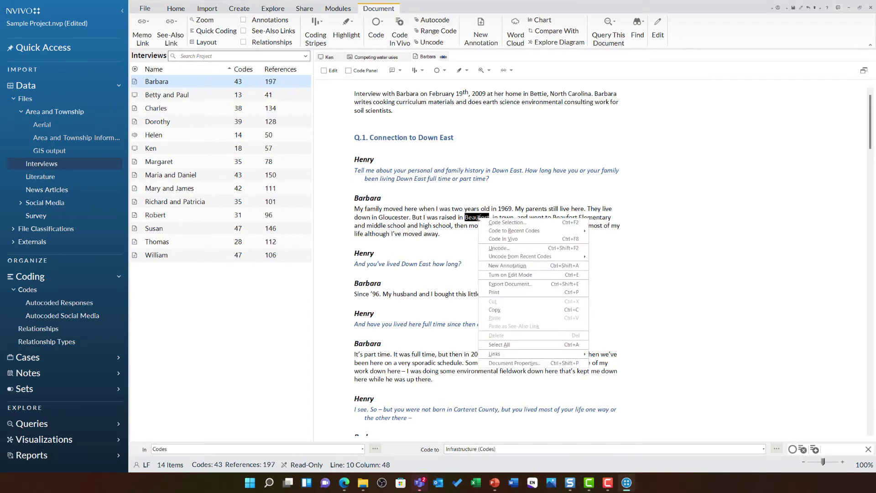
left_click(544, 239)
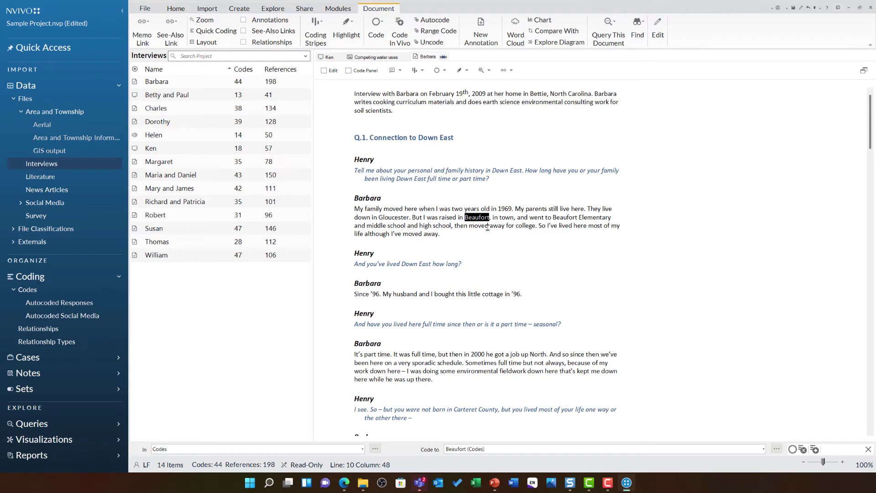
Show the Codes list with Beaufort, deselect the word, and open the Code Panel beside the transcript.
left_click(59, 293)
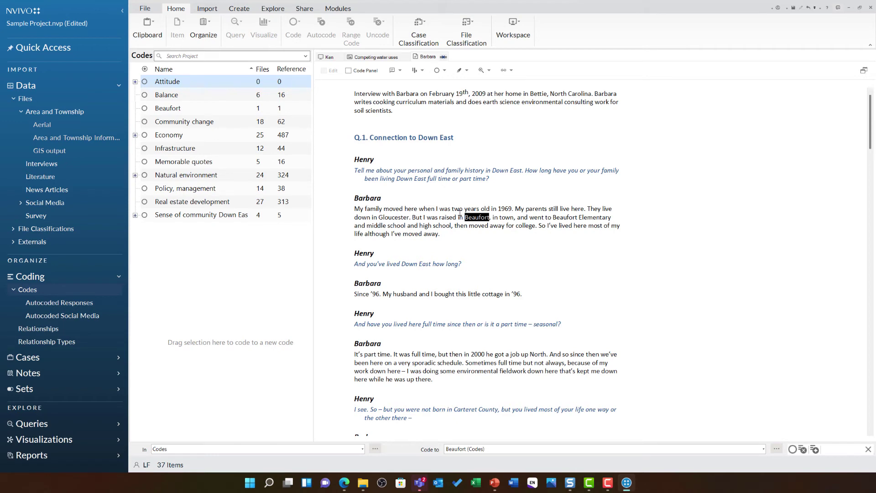
left_click(460, 213)
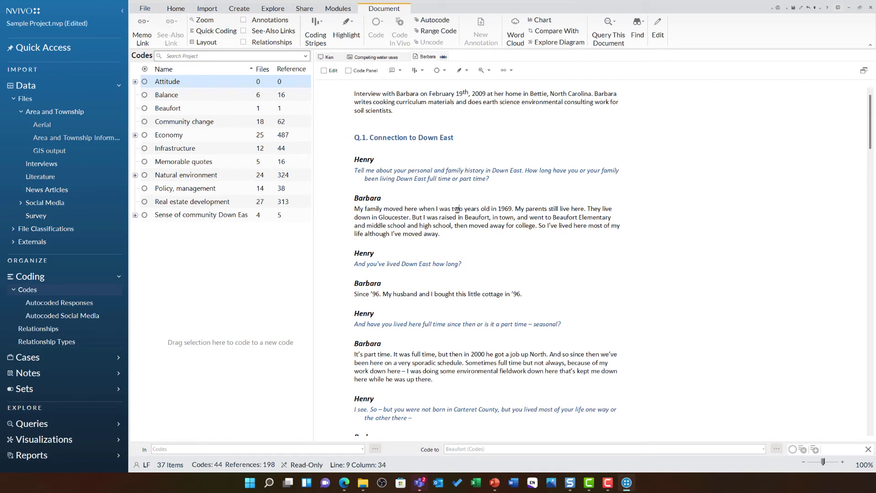
left_click(348, 71)
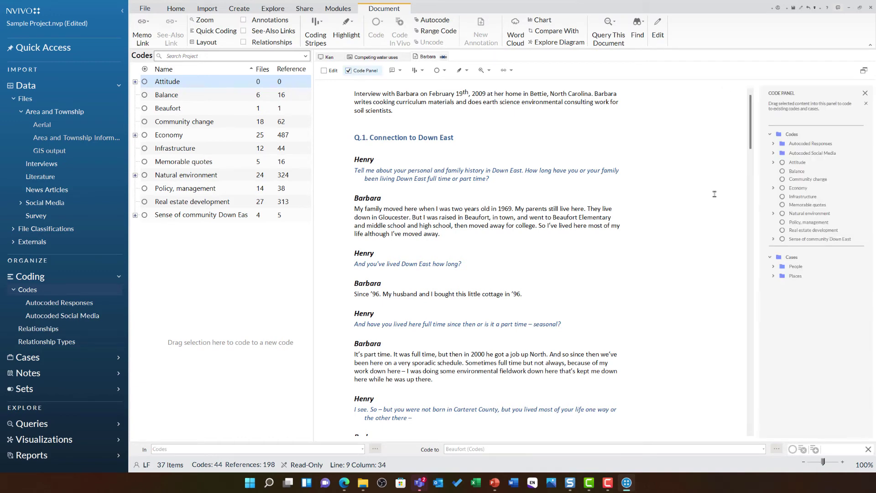
Widen the Code Panel and show the 14 interviews in the list pane again.
left_click_drag(755, 180, 694, 182)
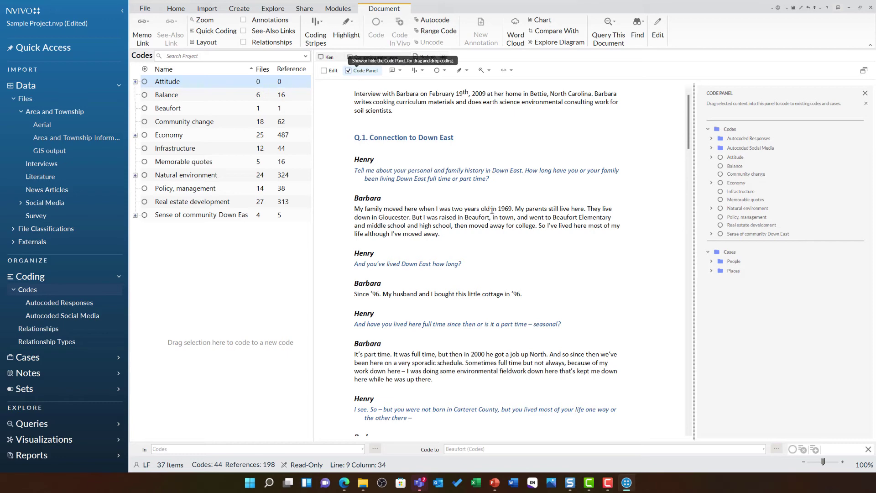
left_click(51, 164)
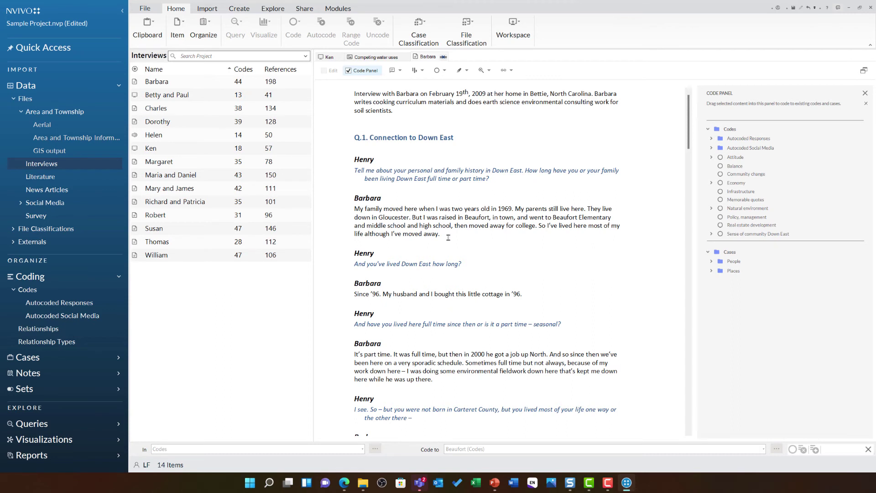
Code Barbara's first answer to 'Sense of community Down East' and expand People > Interview Participants.
left_click_drag(441, 234, 739, 235)
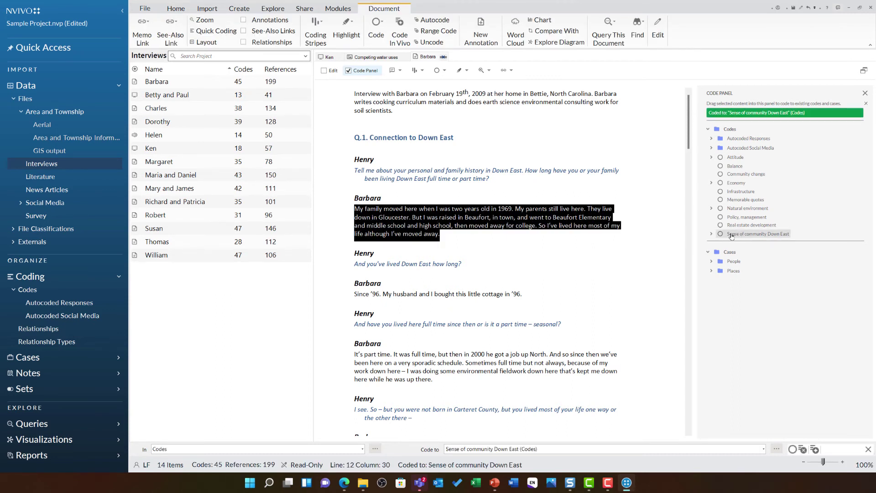
left_click(711, 234)
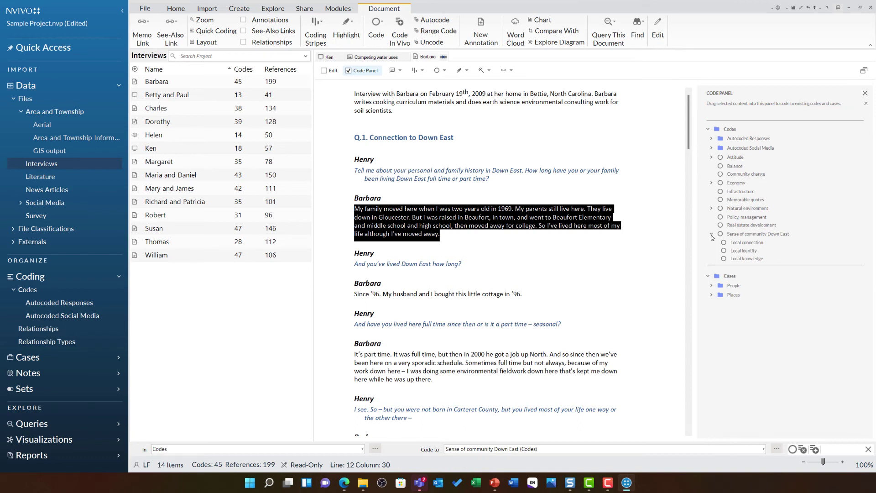
left_click(711, 285)
left_click(715, 295)
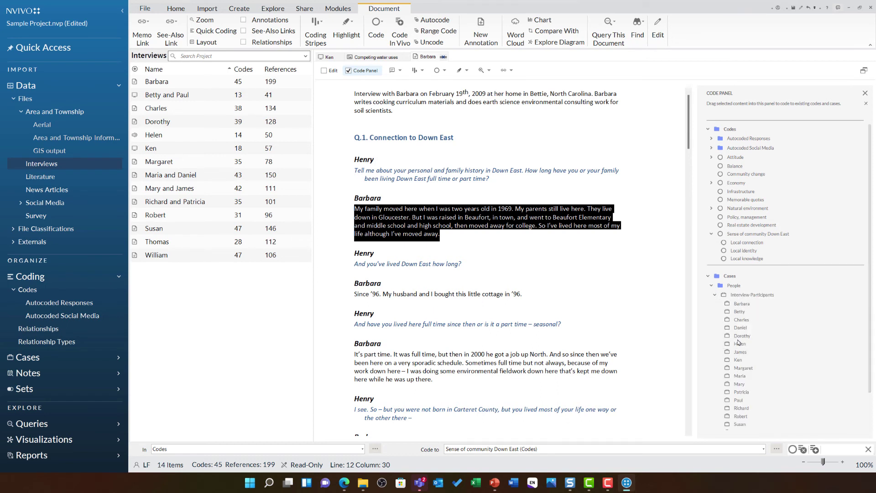
left_click(591, 279)
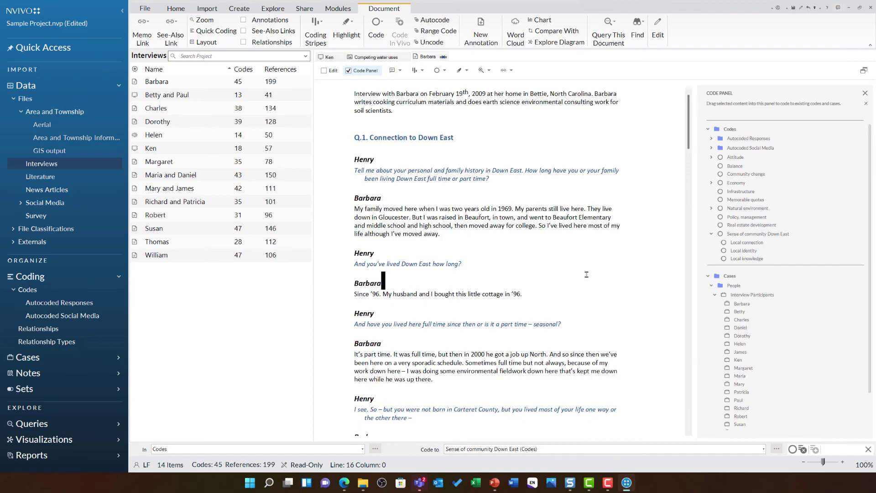